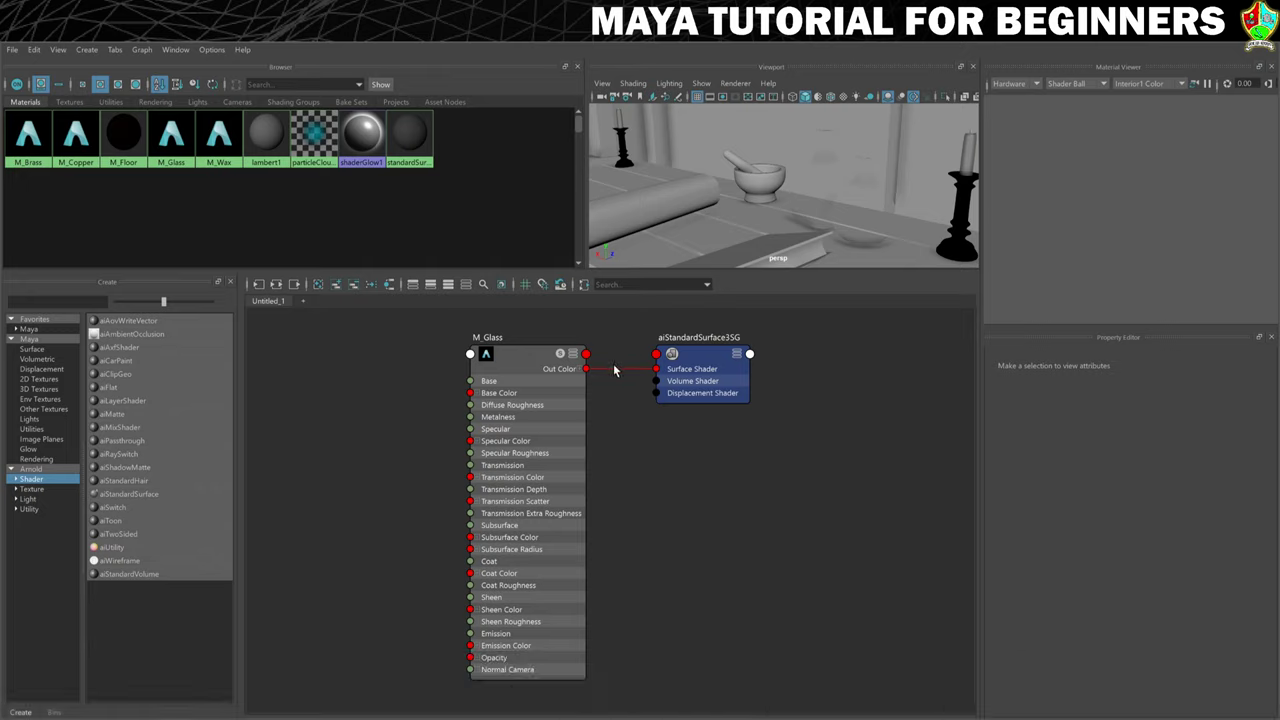
Step: Clear the Hypershade graph and create an aiStandardSurface material named M_HealthLiquid
{"action": "left_click", "coordinate": [317, 285]}
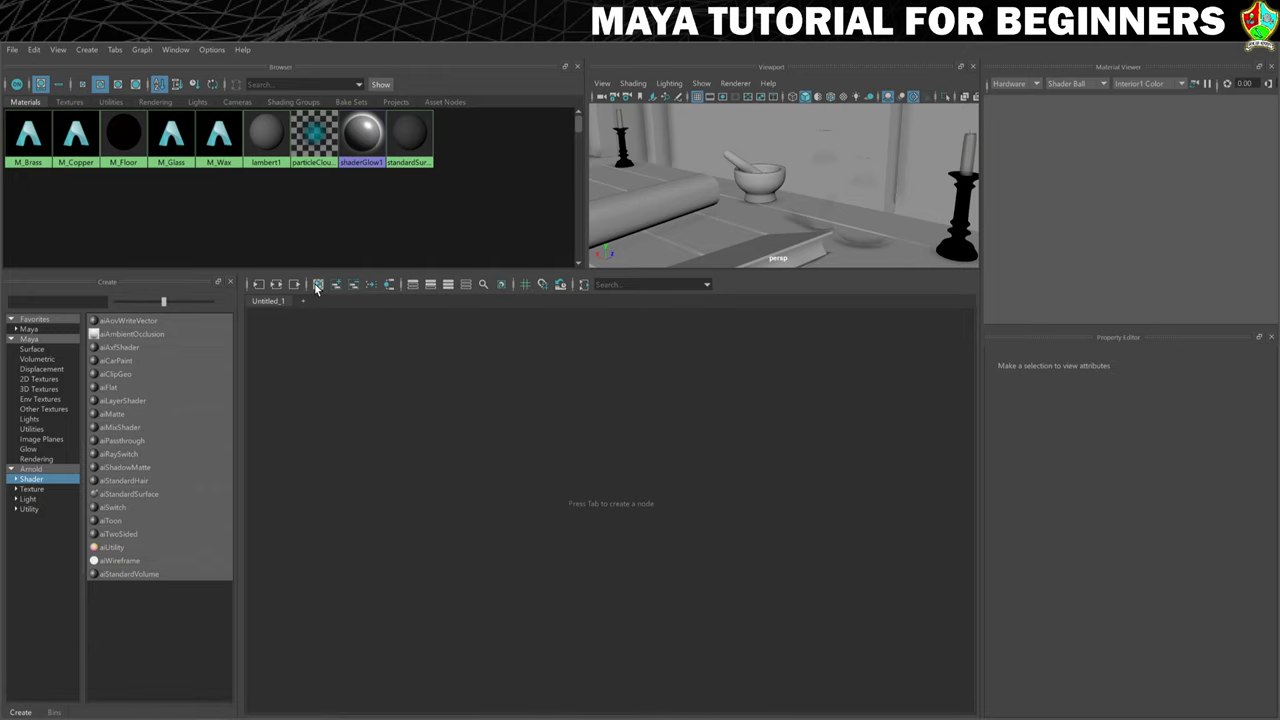
{"action": "left_click", "coordinate": [118, 494]}
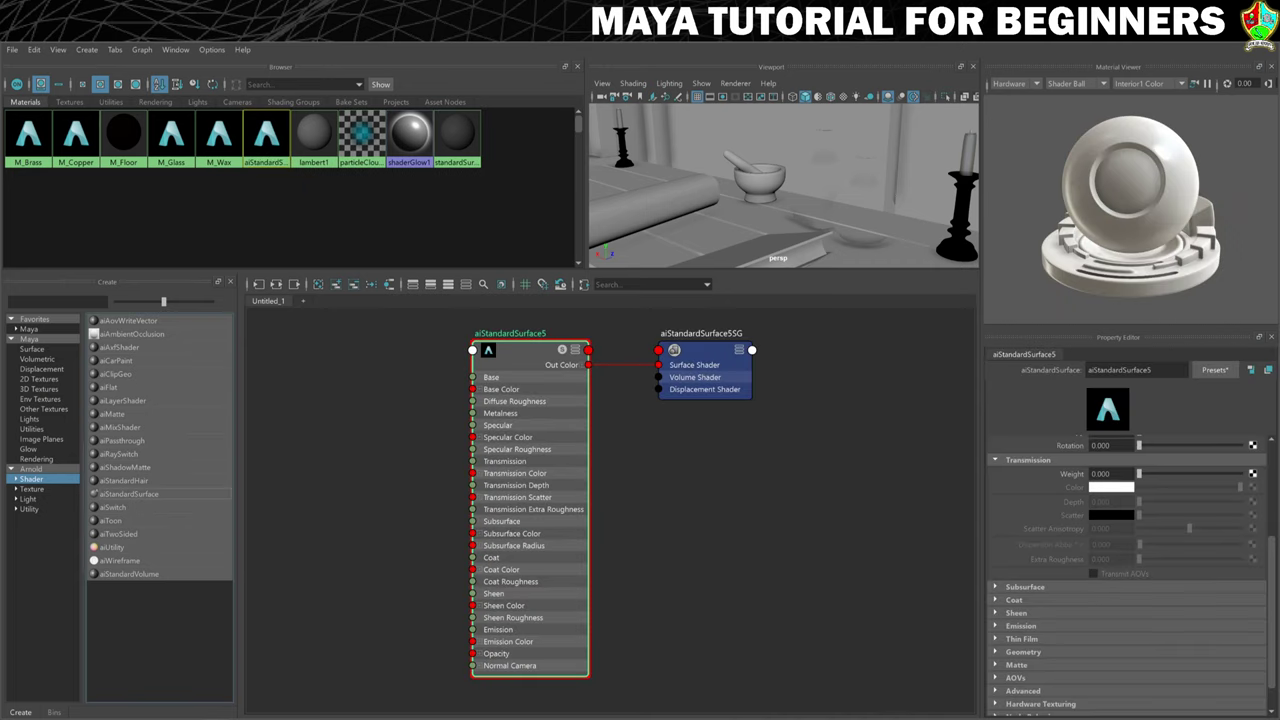
{"action": "type", "text": "M"}
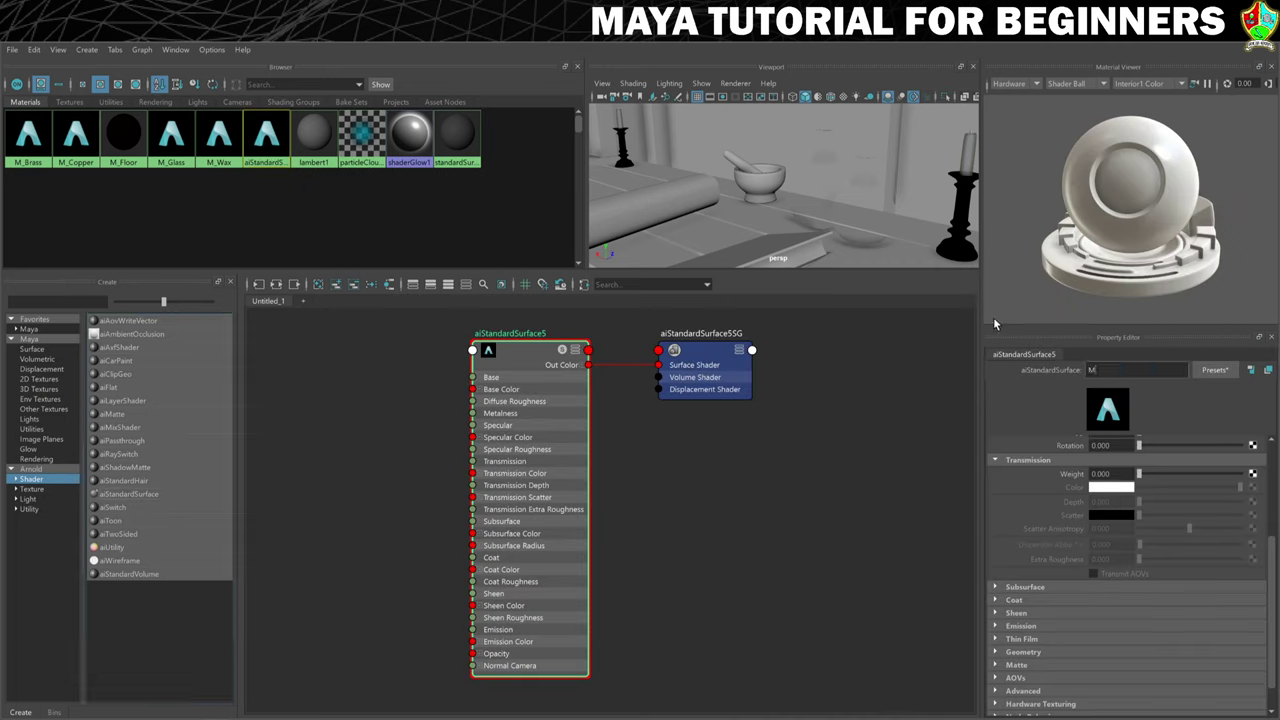
{"action": "type", "text": "_HealthLiquid"}
{"action": "key", "text": "Return"}
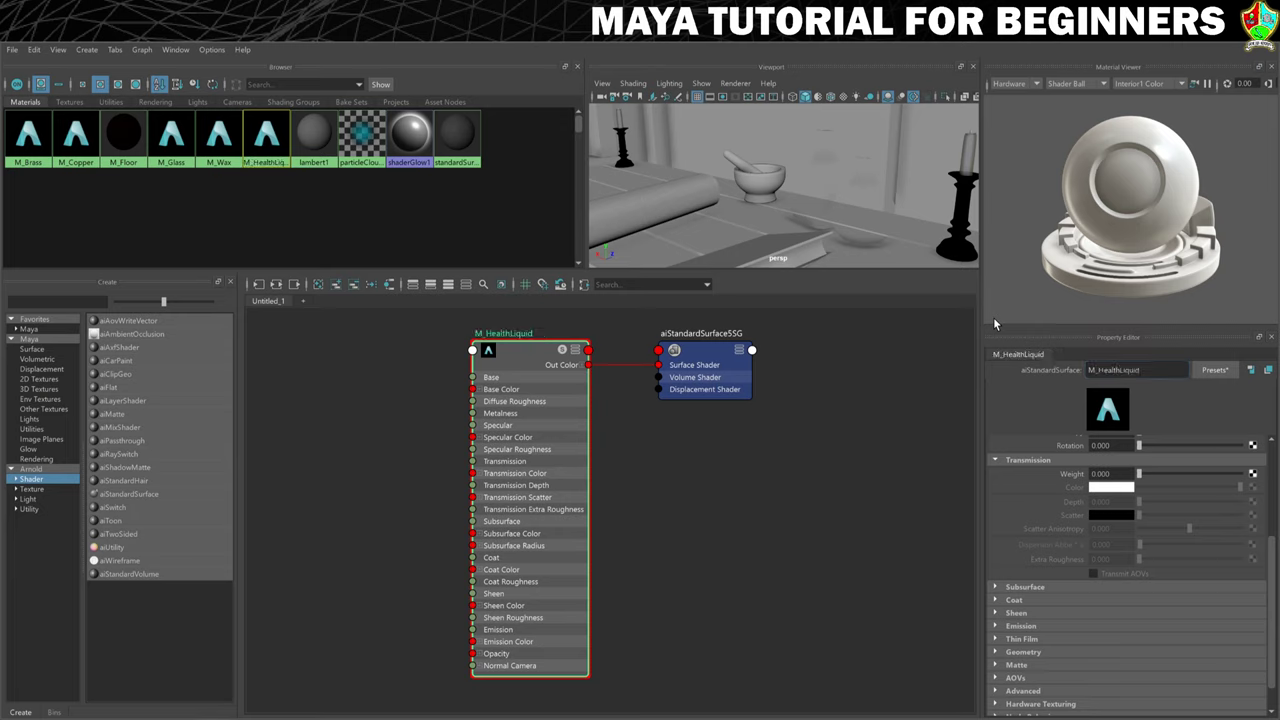
Step: Open the material Presets list and go to the Clear_Water preset
{"action": "left_click", "coordinate": [1217, 369]}
{"action": "mouse_move", "coordinate": [1188, 280]}
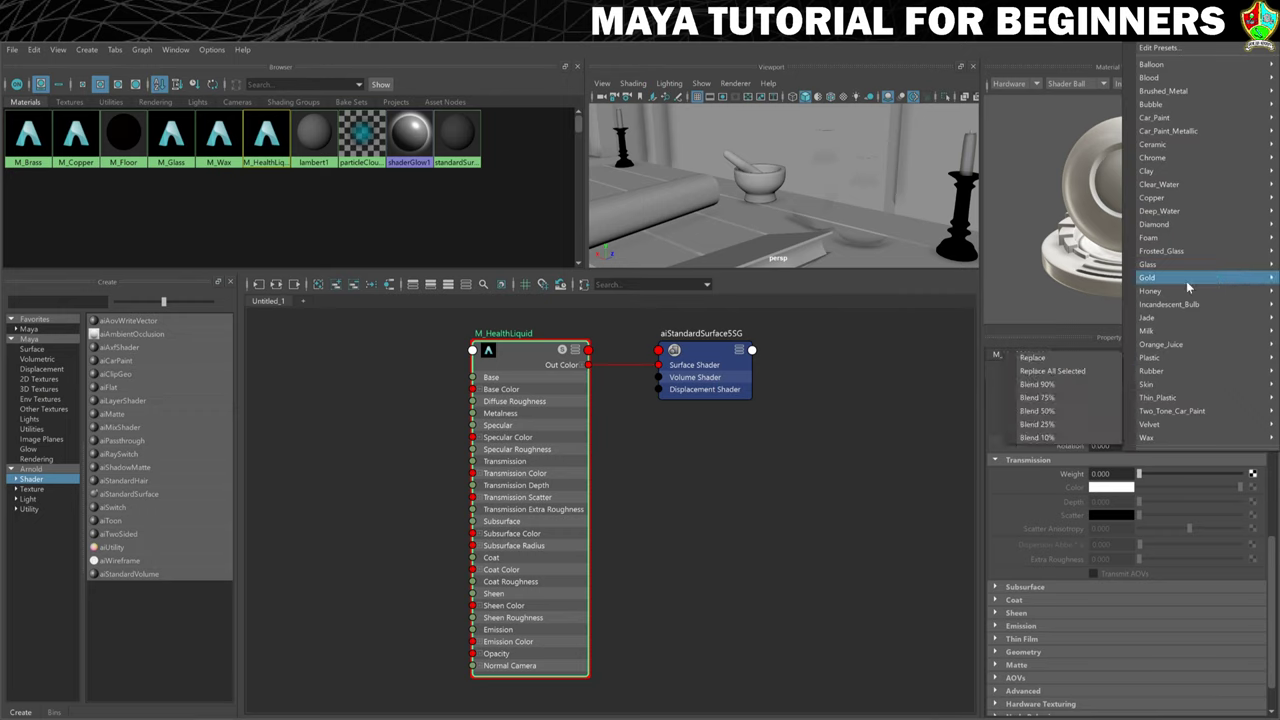
{"action": "mouse_move", "coordinate": [1161, 188]}
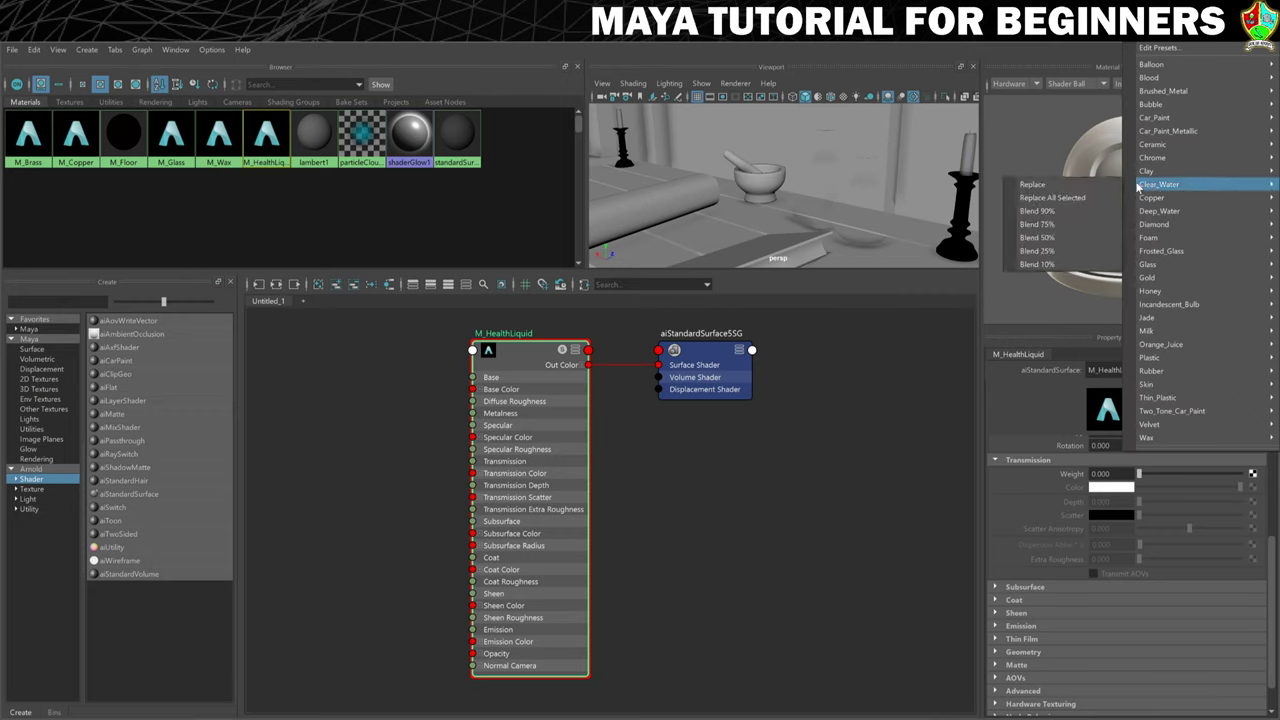
Step: Replace M_HealthLiquid's settings with Clear_Water and switch the Material Viewer from Hardware to Arnold
{"action": "left_click", "coordinate": [1033, 186]}
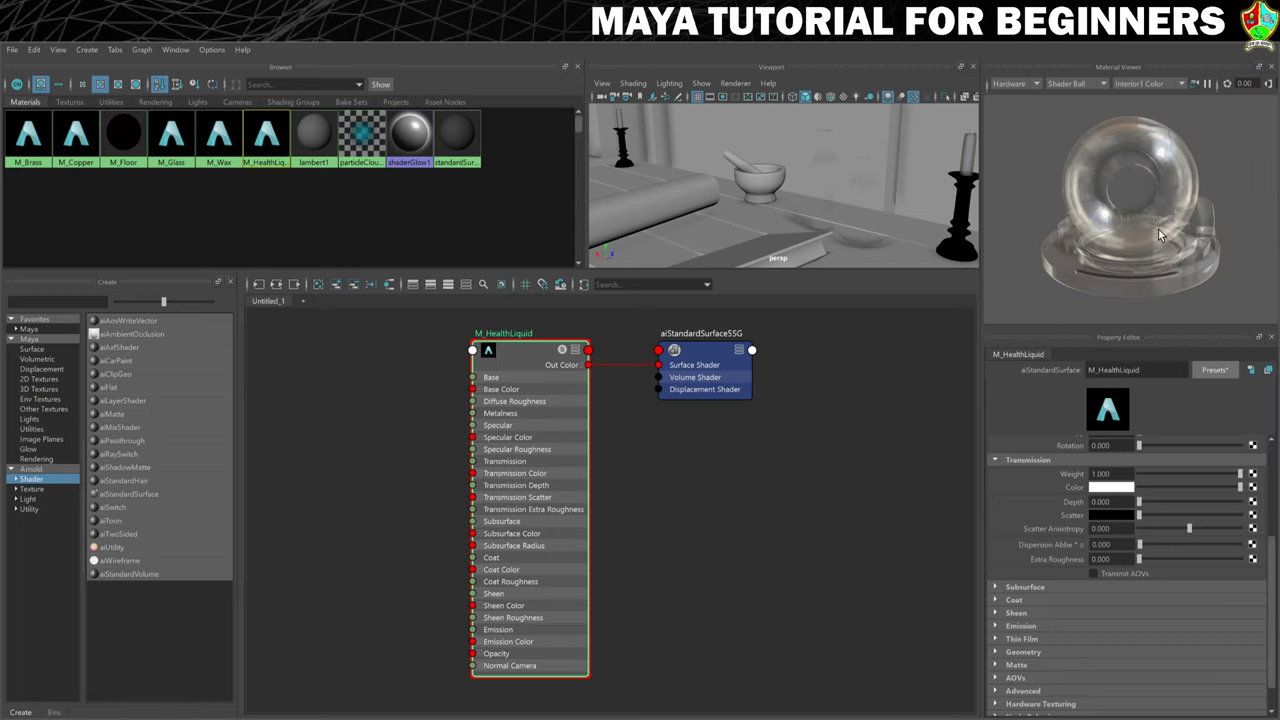
{"action": "left_click", "coordinate": [1012, 83]}
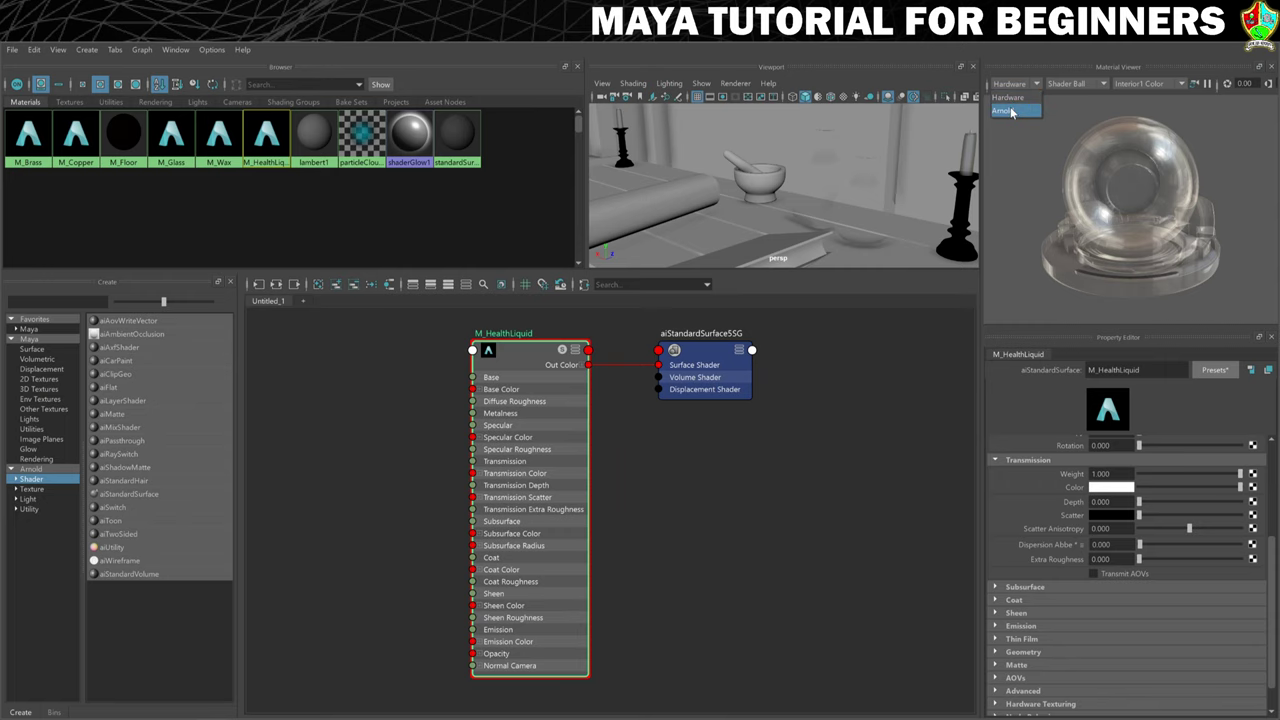
{"action": "left_click", "coordinate": [1008, 111]}
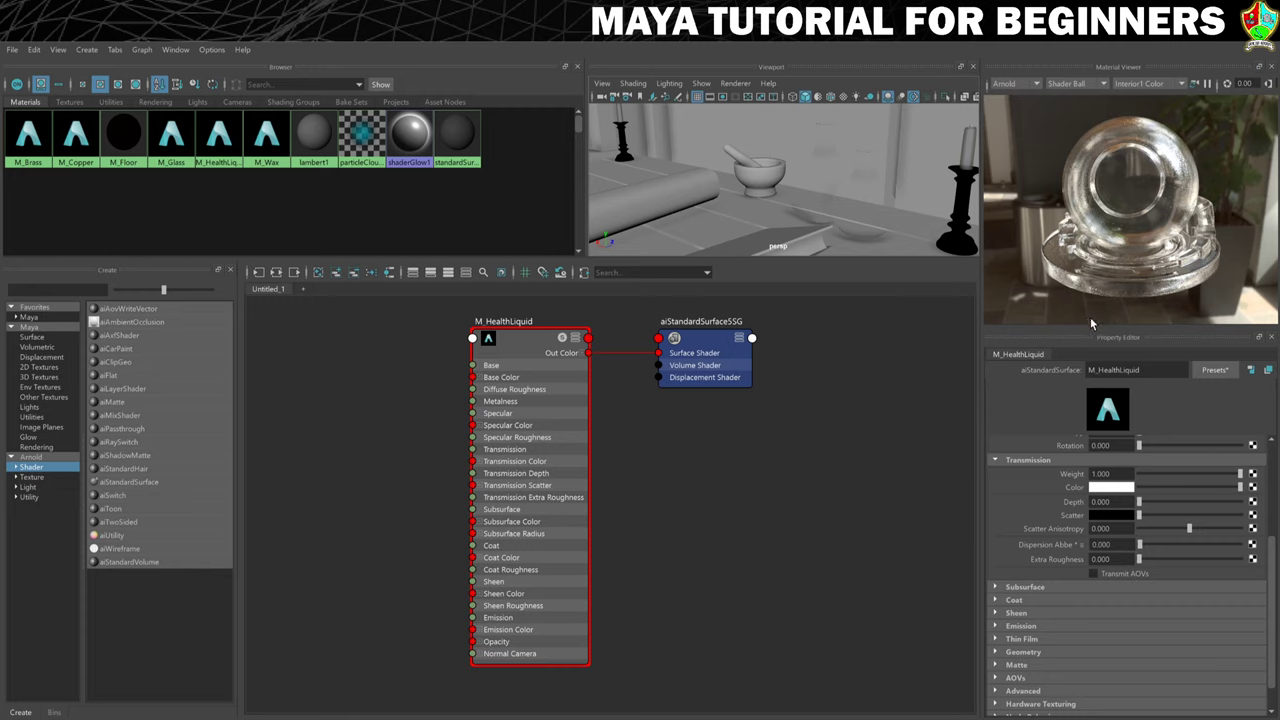
{"action": "scroll", "coordinate": [1062, 467], "scroll_direction": "up", "scroll_amount": 5}
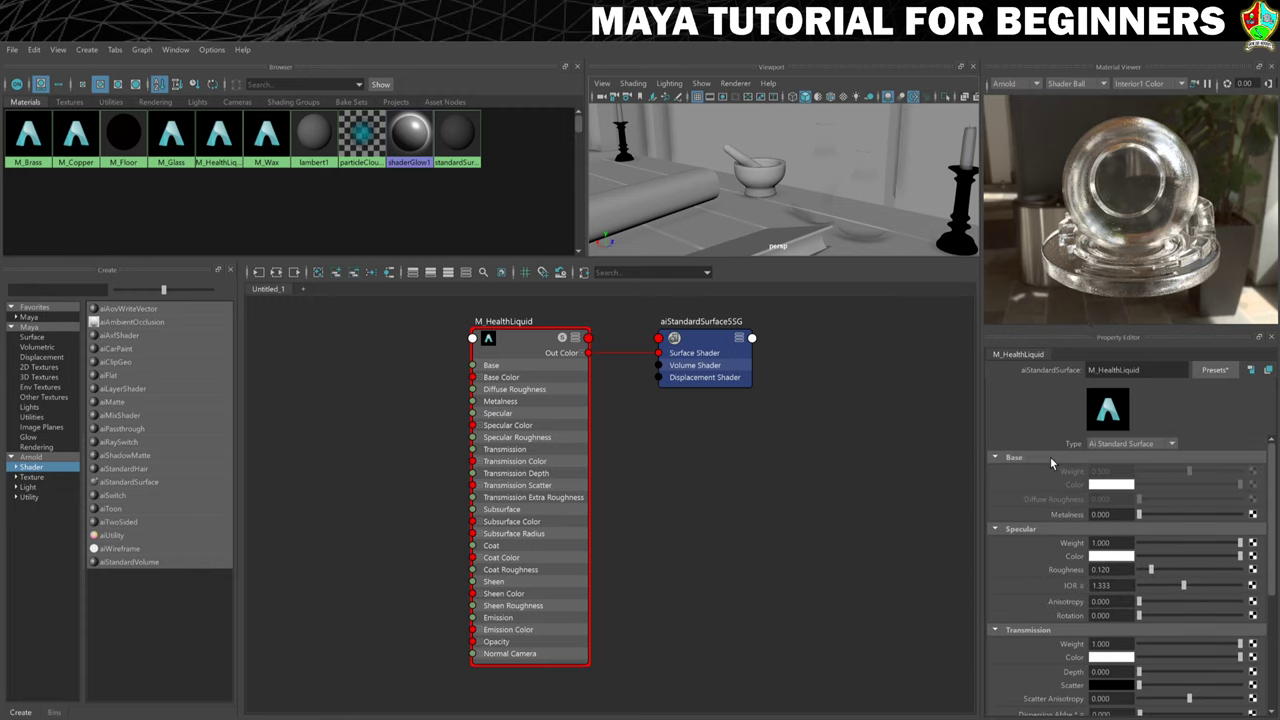
{"action": "scroll", "coordinate": [1047, 456], "scroll_direction": "down", "scroll_amount": 1}
{"action": "scroll", "coordinate": [1046, 459], "scroll_direction": "up", "scroll_amount": 1}
{"action": "scroll", "coordinate": [1047, 455], "scroll_direction": "down", "scroll_amount": 1}
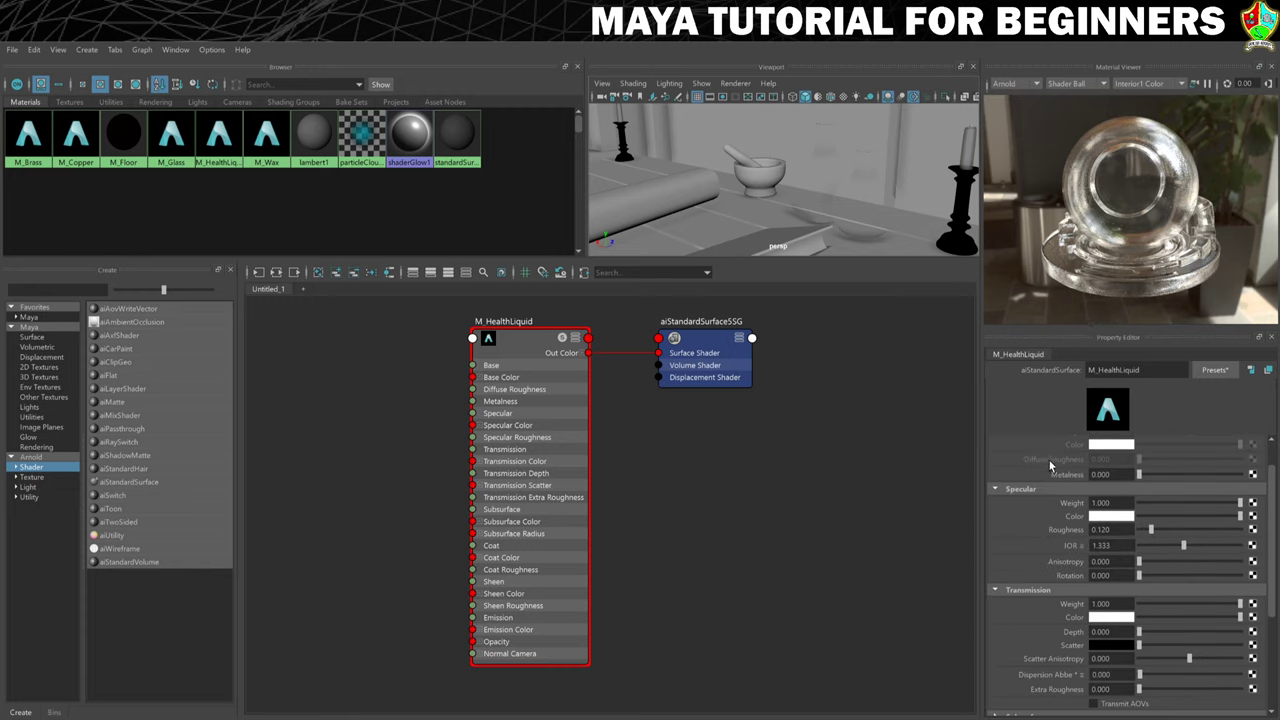
Step: Pick red for the Transmission Color from Color History, then adjust its saturation slider
{"action": "left_click", "coordinate": [1096, 618]}
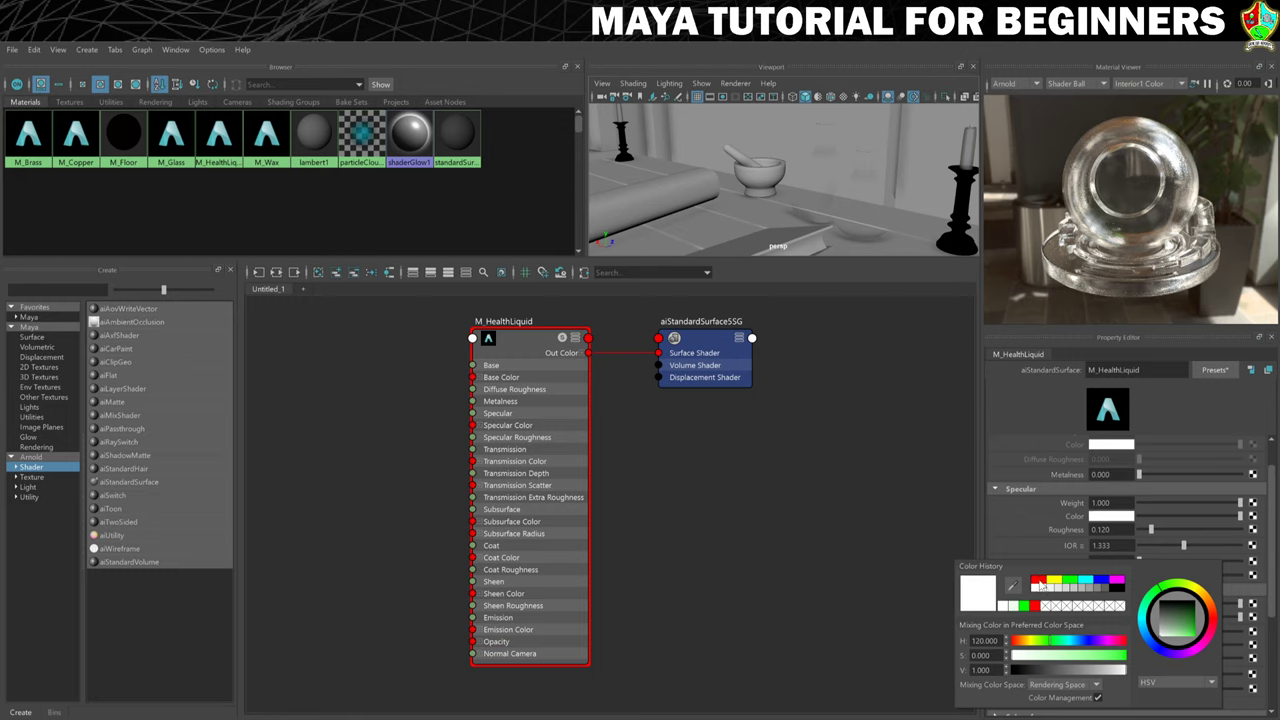
{"action": "left_click", "coordinate": [1039, 583]}
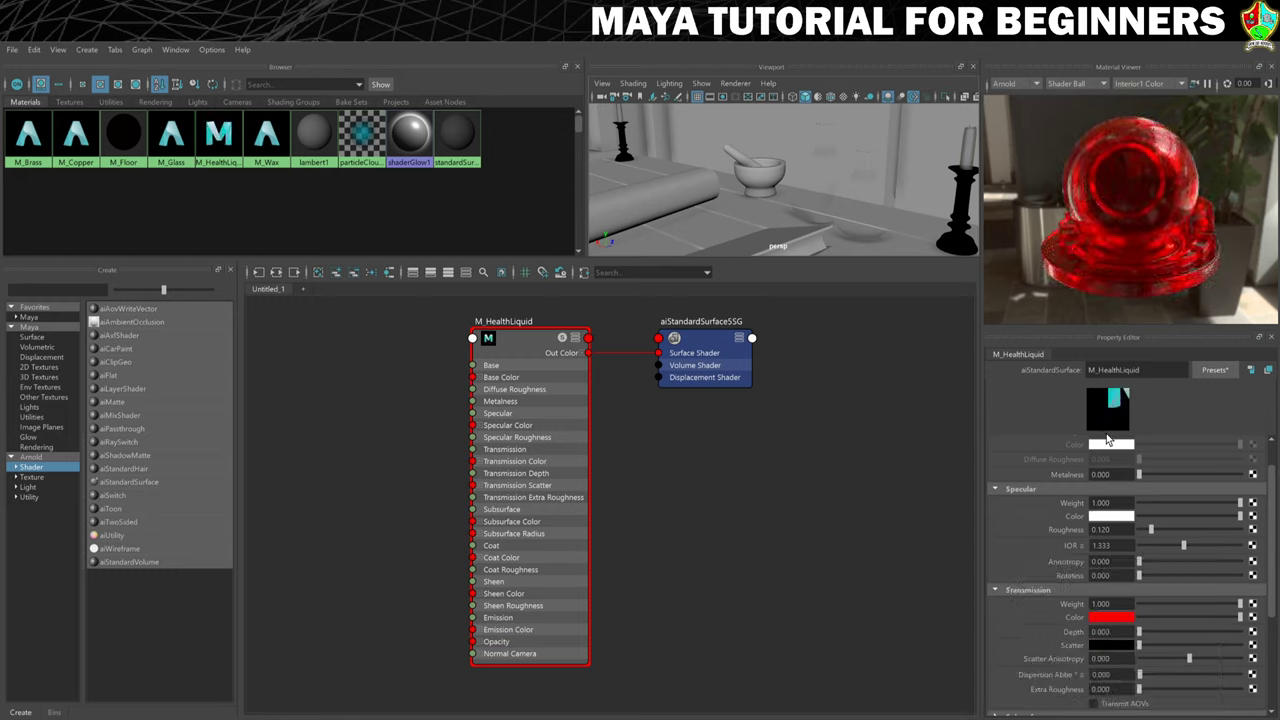
{"action": "left_click", "coordinate": [1114, 618]}
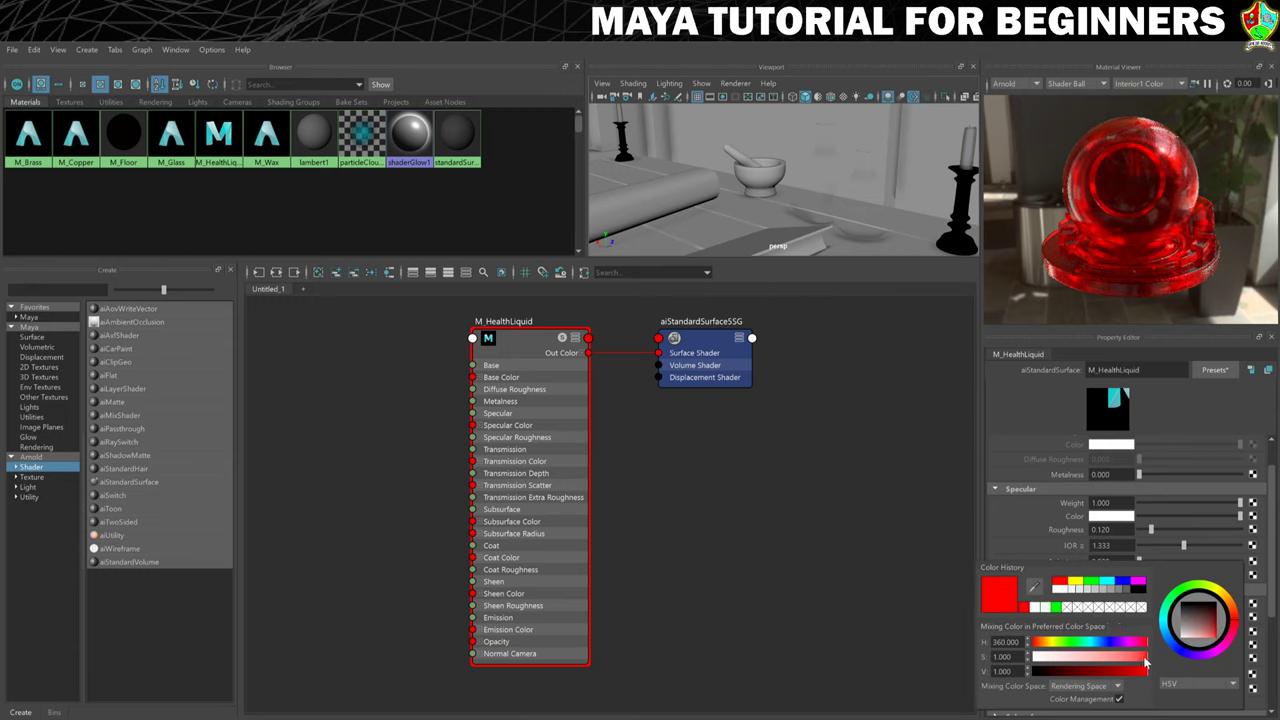
{"action": "left_click_drag", "start_coordinate": [1145, 660], "coordinate": [1091, 660]}
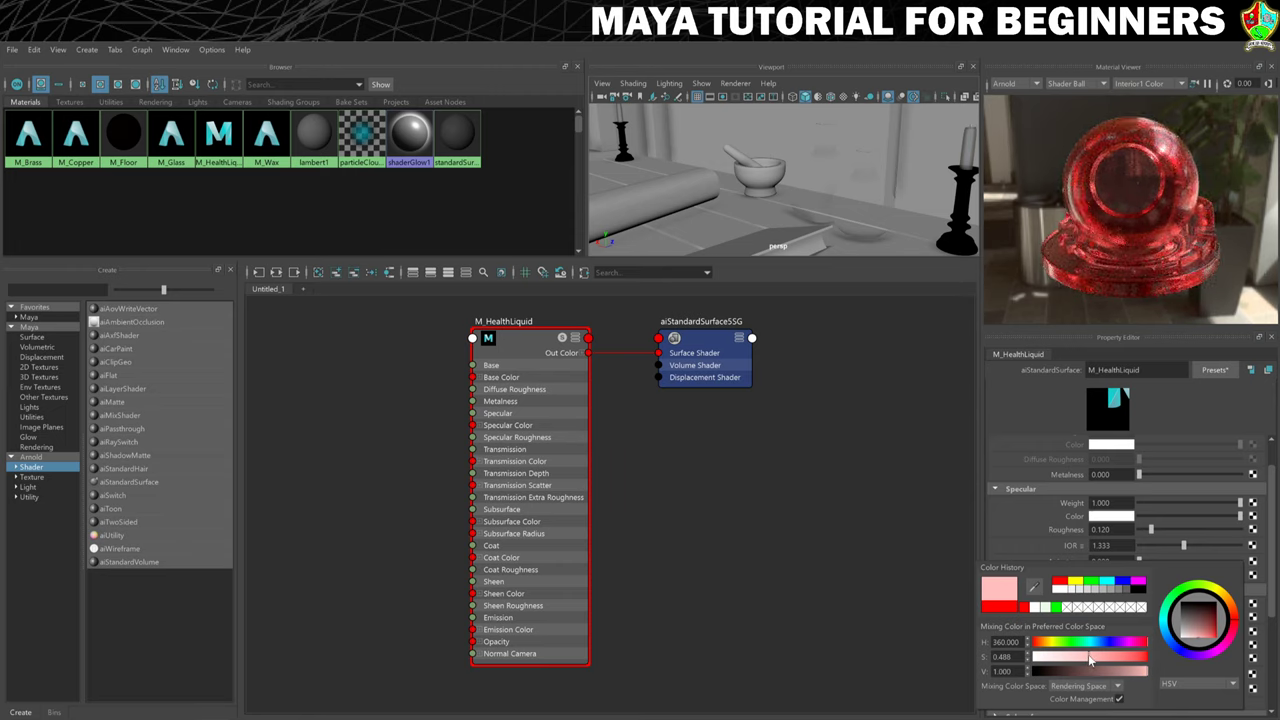
{"action": "left_click_drag", "start_coordinate": [1088, 655], "coordinate": [1122, 661]}
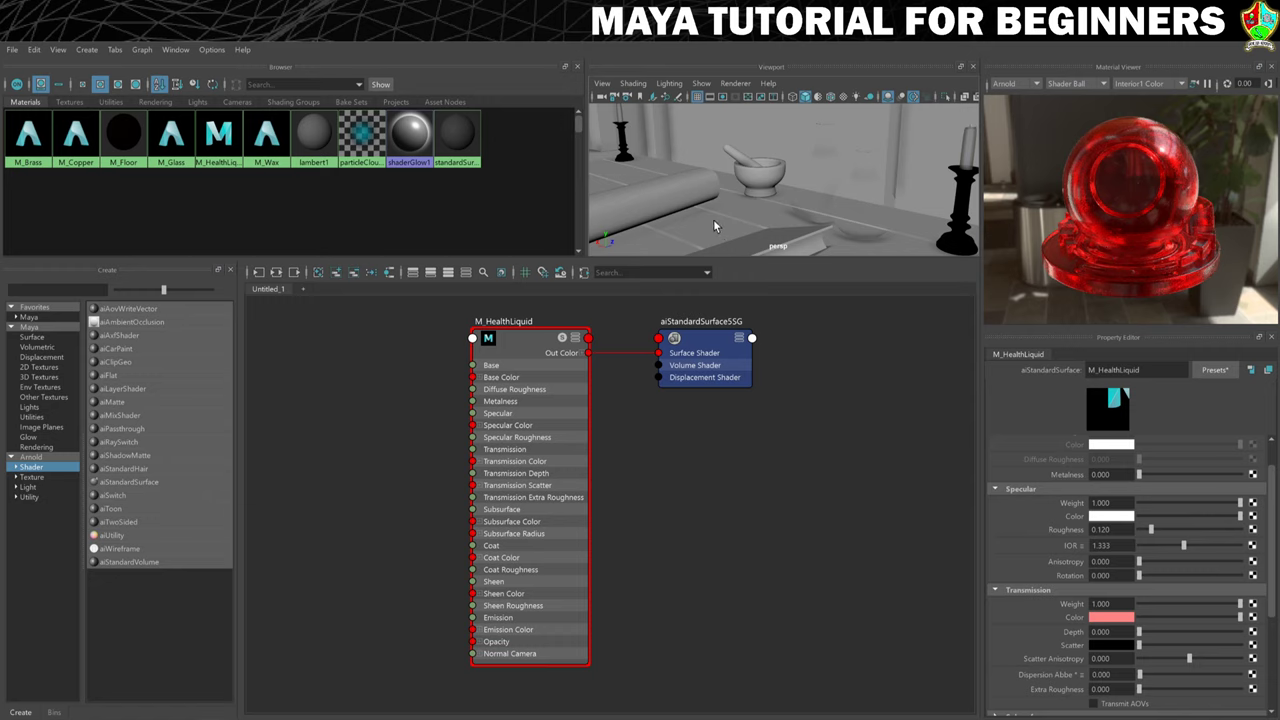
Step: Select HealthLiquid inside FlaskGlass through the Outliner, then restore the minimized Hypershade
{"action": "left_click", "coordinate": [864, 214]}
{"action": "left_click", "coordinate": [870, 208]}
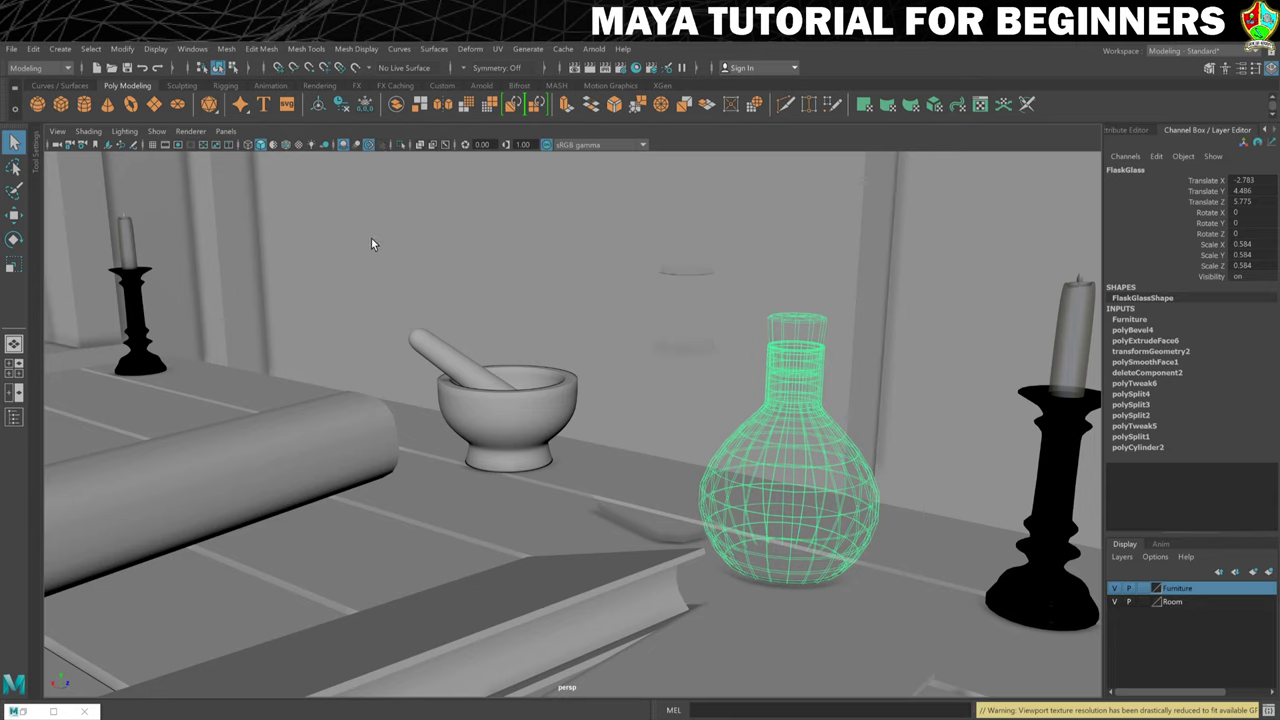
{"action": "left_click", "coordinate": [192, 48]}
{"action": "mouse_move", "coordinate": [195, 76]}
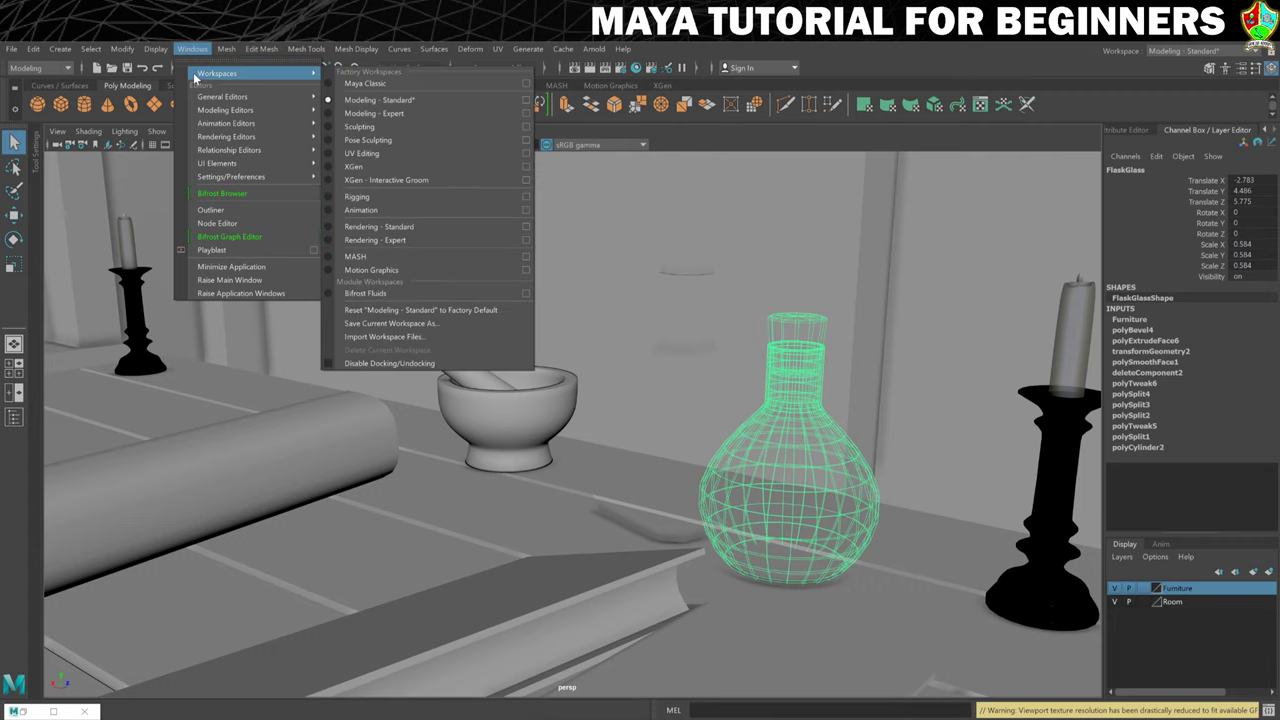
{"action": "left_click", "coordinate": [225, 206]}
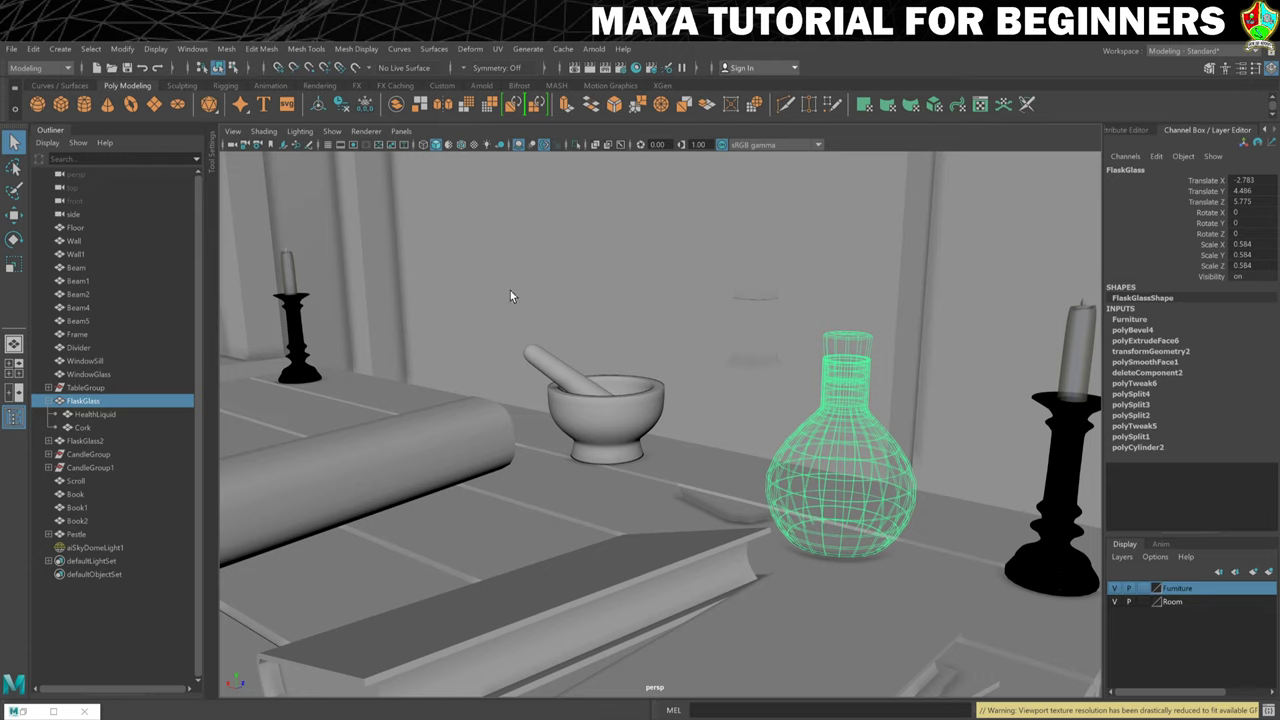
{"action": "left_click", "coordinate": [93, 415]}
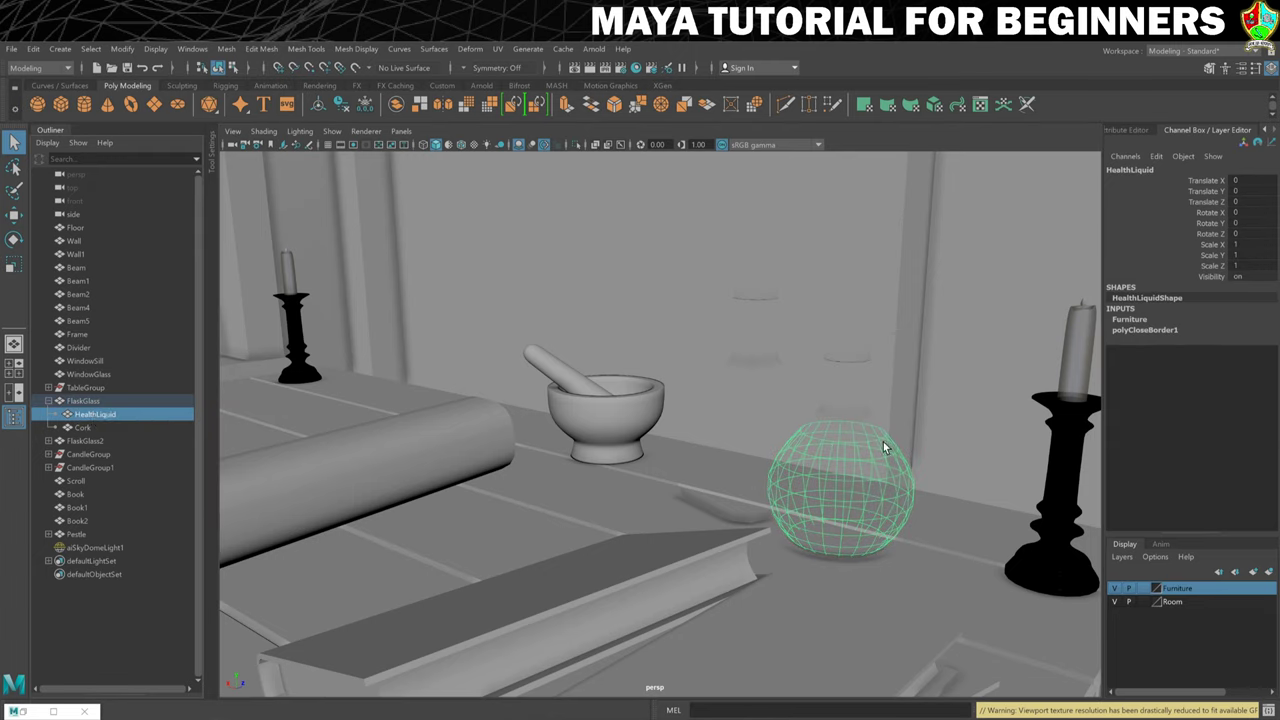
{"action": "left_click", "coordinate": [53, 711]}
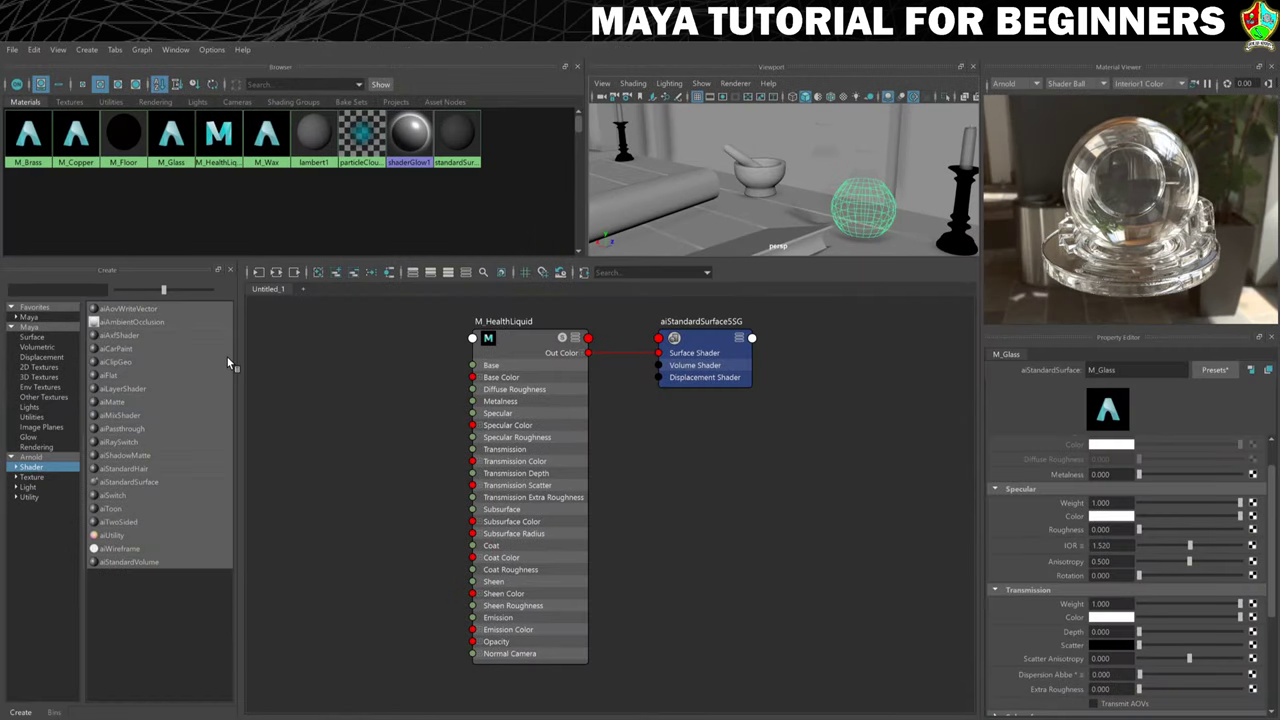
Step: Assign M_HealthLiquid to the selected HealthLiquid sphere, then deselect it to see the dark red
{"action": "right_click", "coordinate": [217, 139]}
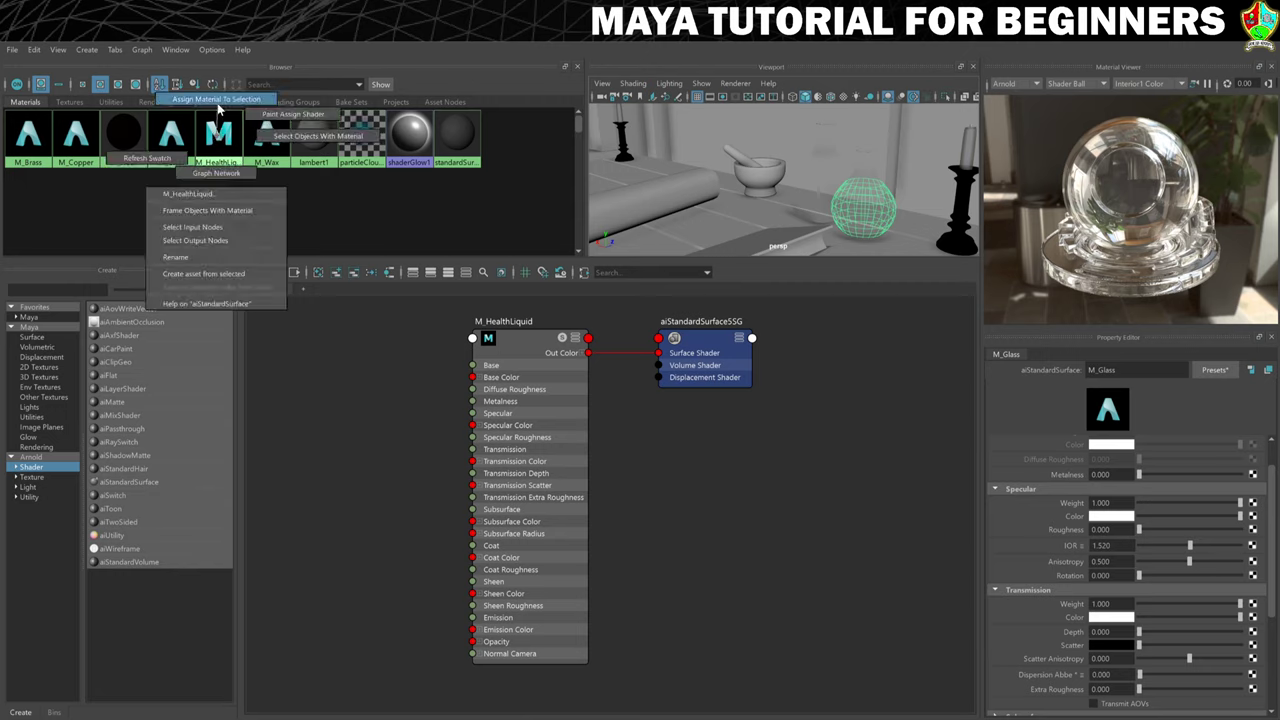
{"action": "left_click", "coordinate": [217, 104]}
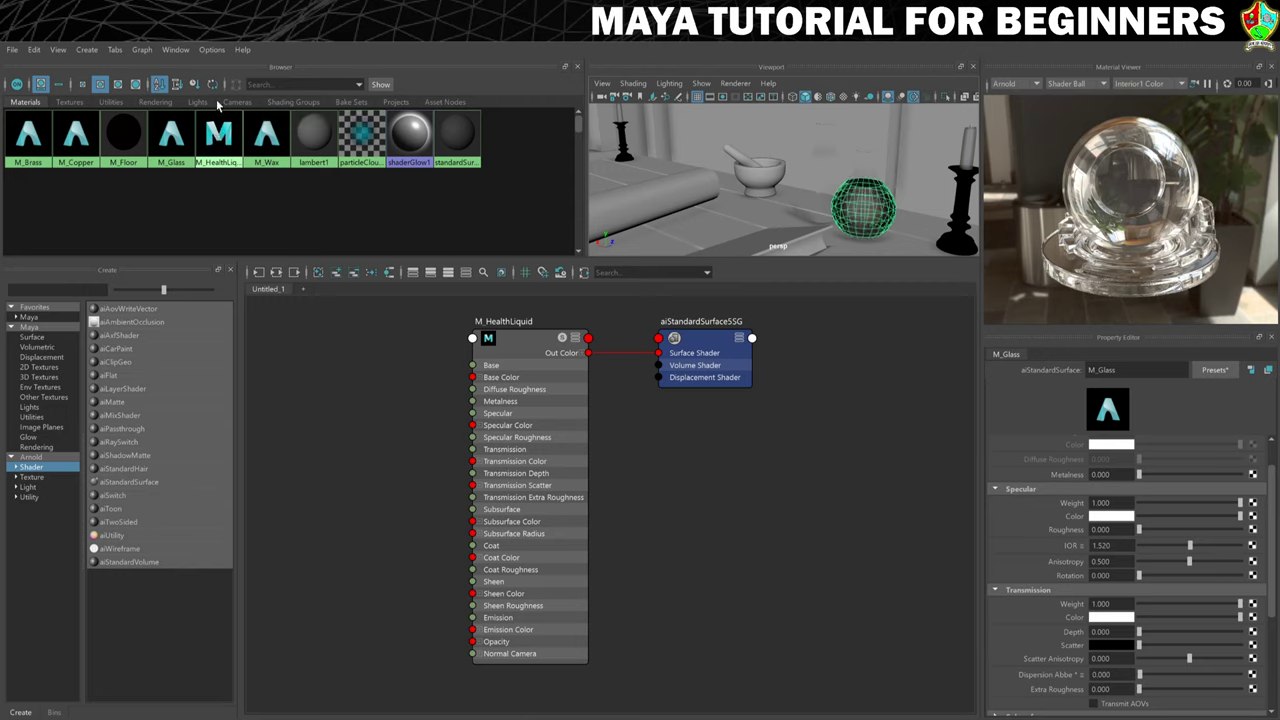
{"action": "left_click", "coordinate": [861, 233]}
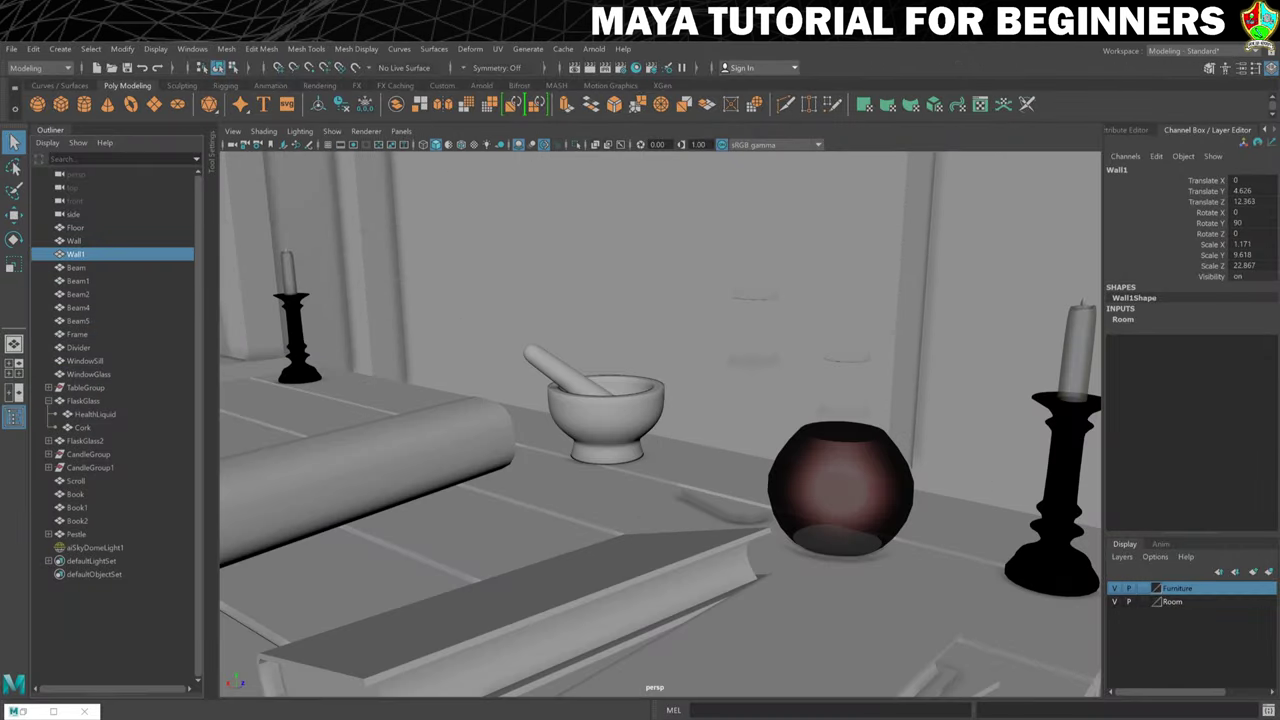
{"action": "scroll", "coordinate": [837, 431], "scroll_direction": "up", "scroll_amount": 3}
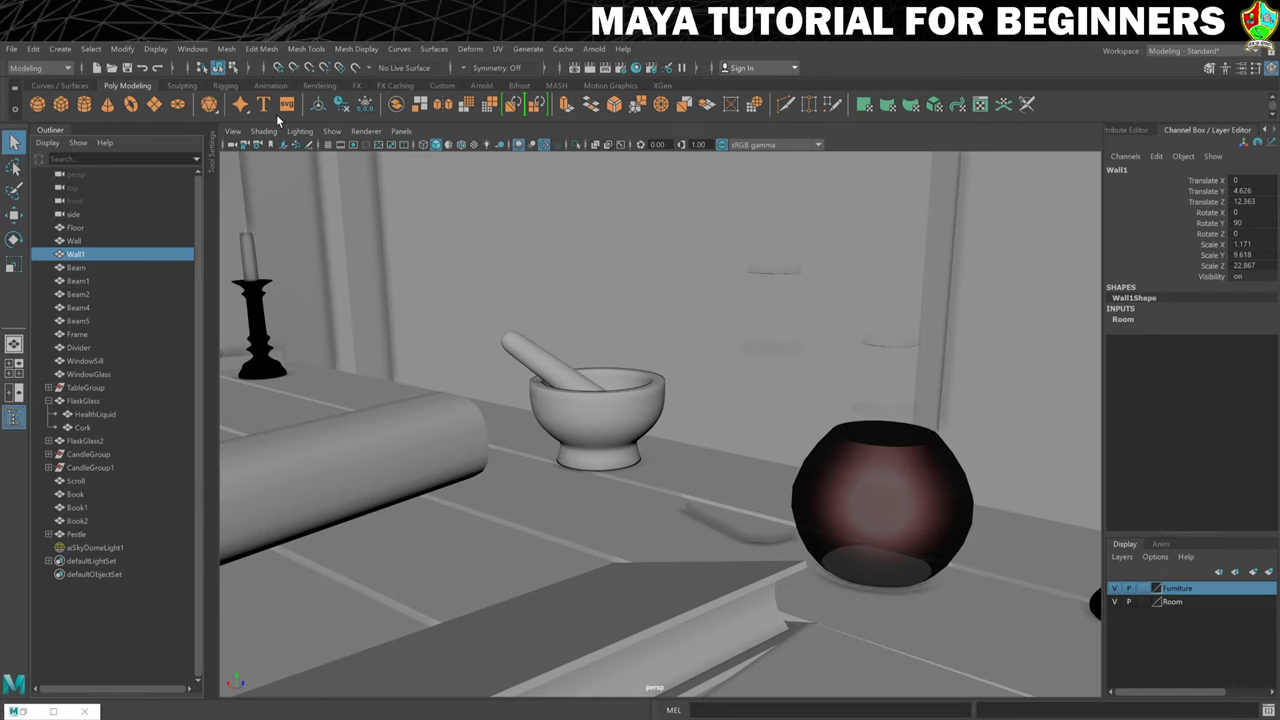
Step: Switch the viewport renderer to Arnold for a live render of the flask
{"action": "left_click", "coordinate": [366, 131]}
{"action": "left_click", "coordinate": [360, 169]}
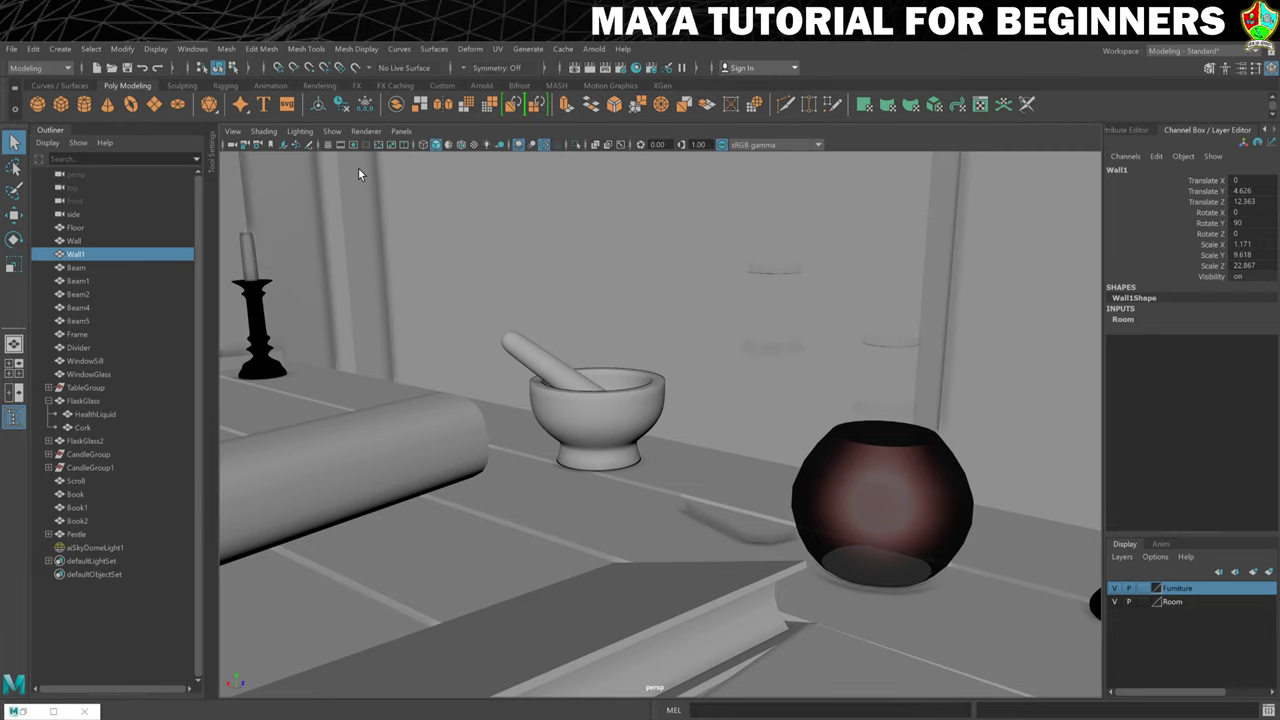